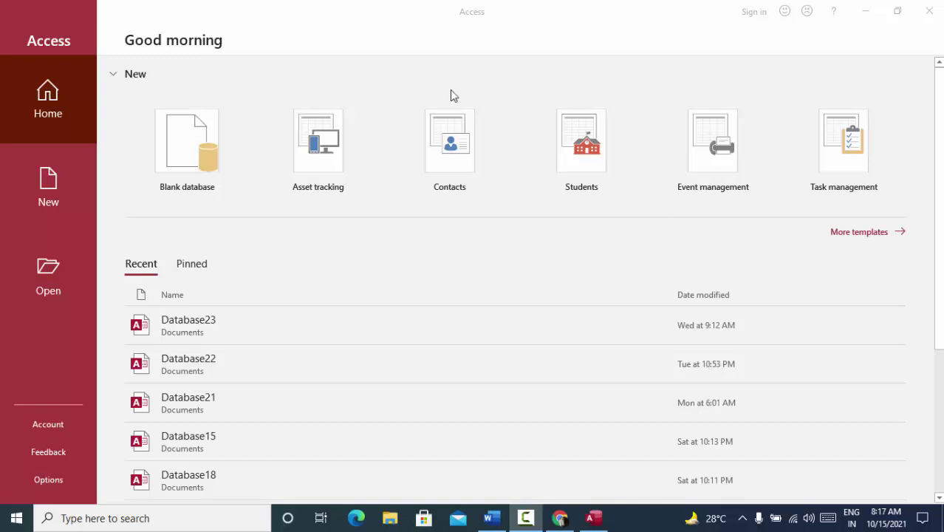
Create a blank database keeping the default name Database24
click(859, 21)
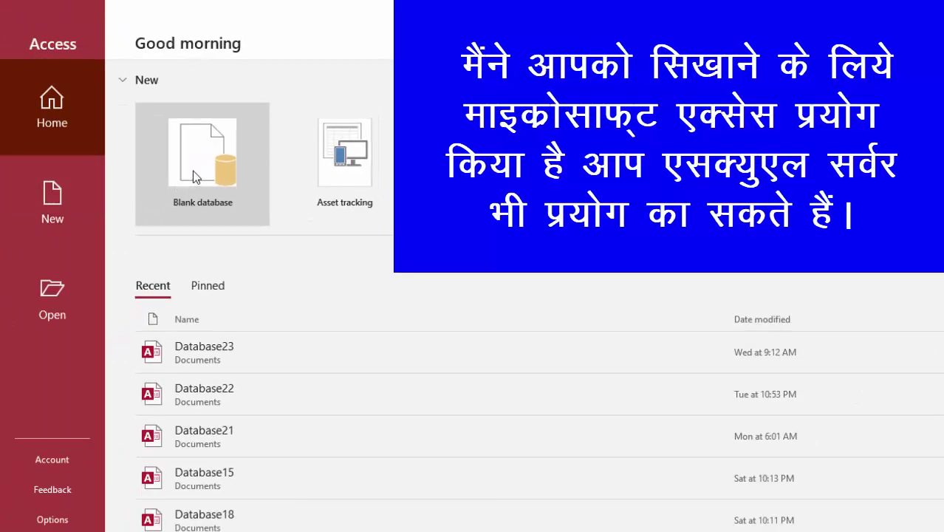
click(192, 170)
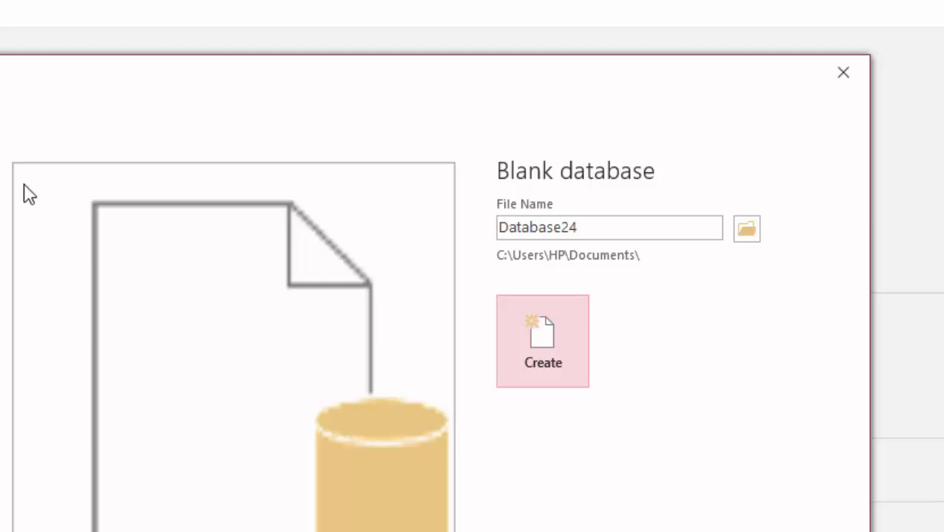
click(534, 347)
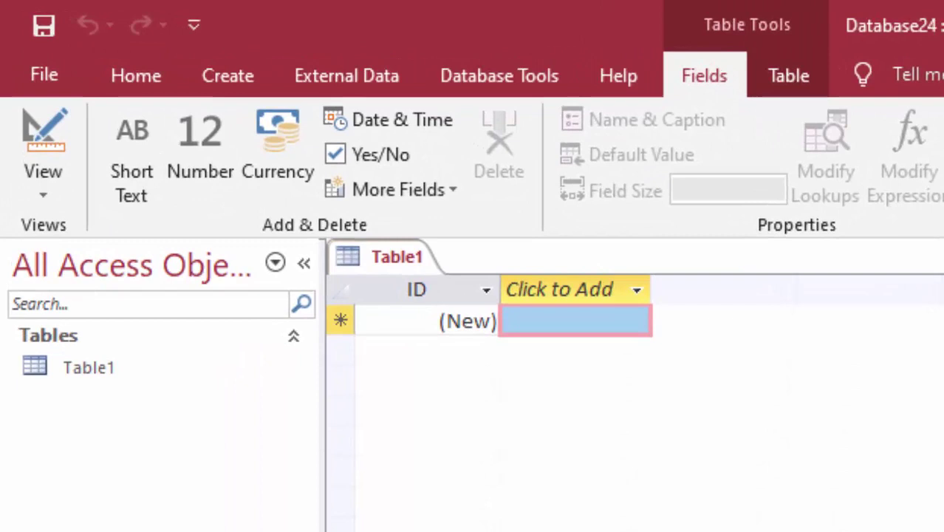
Start a new Query Design and close Show Table without adding any tables
click(248, 75)
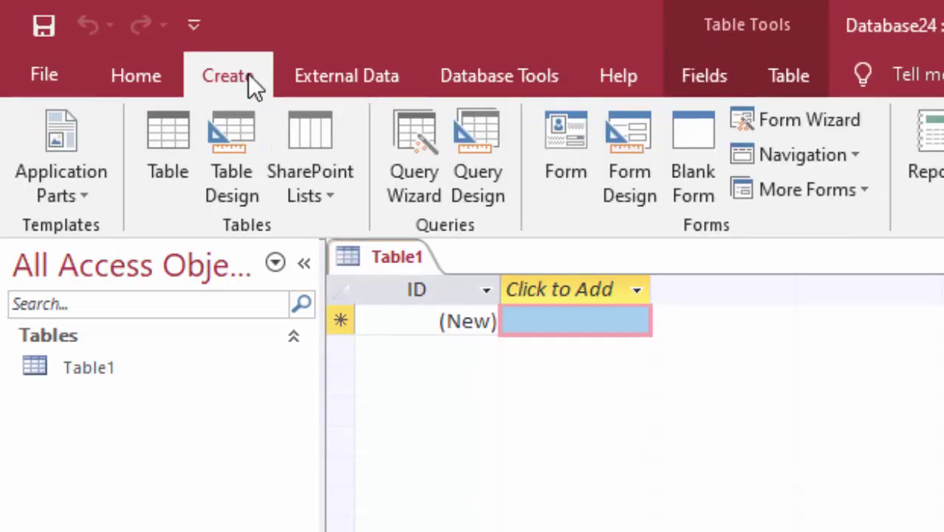
click(488, 133)
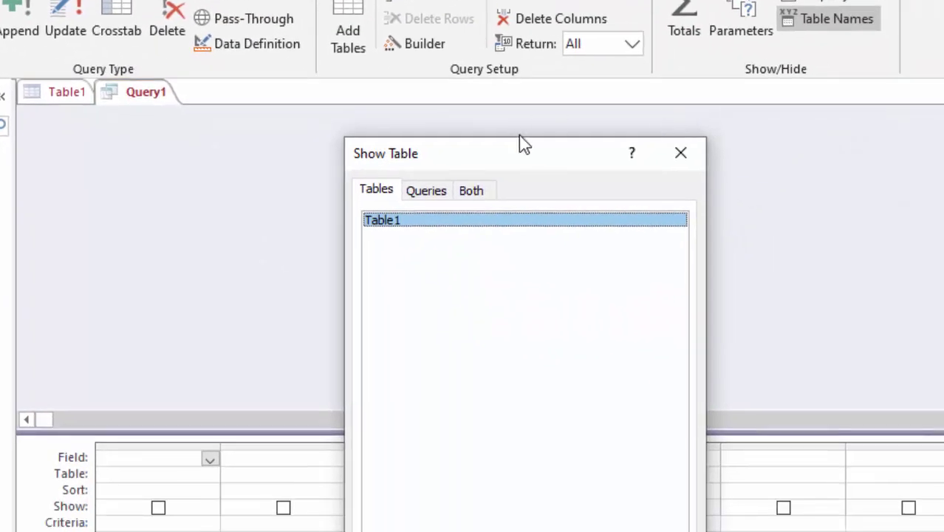
drag(523, 140, 413, 0)
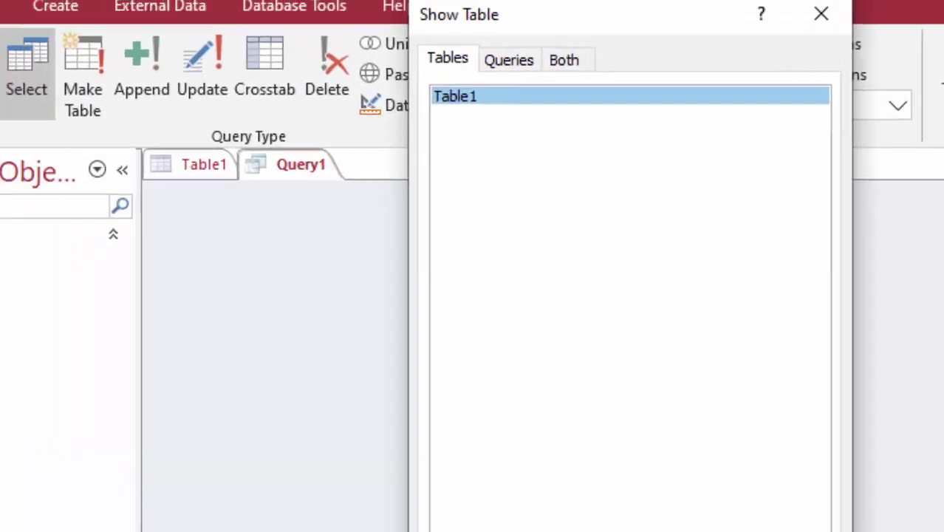
click(820, 14)
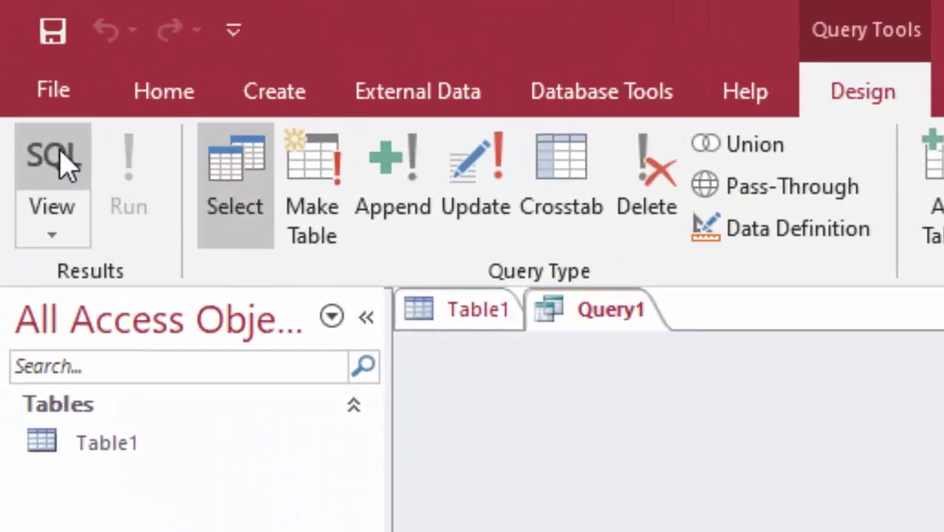
Switch Query1 to SQL View and delete its default SELECT; statement
click(60, 154)
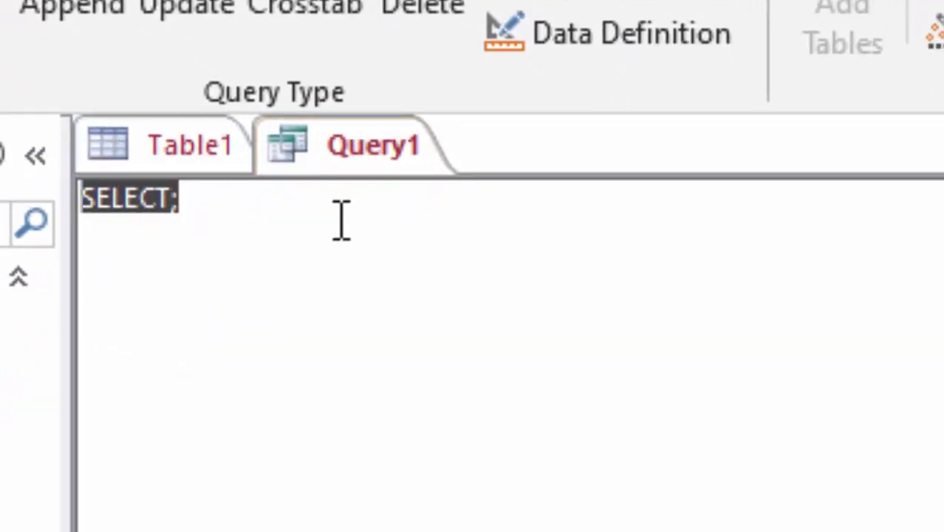
click(341, 220)
drag(181, 198, 80, 198)
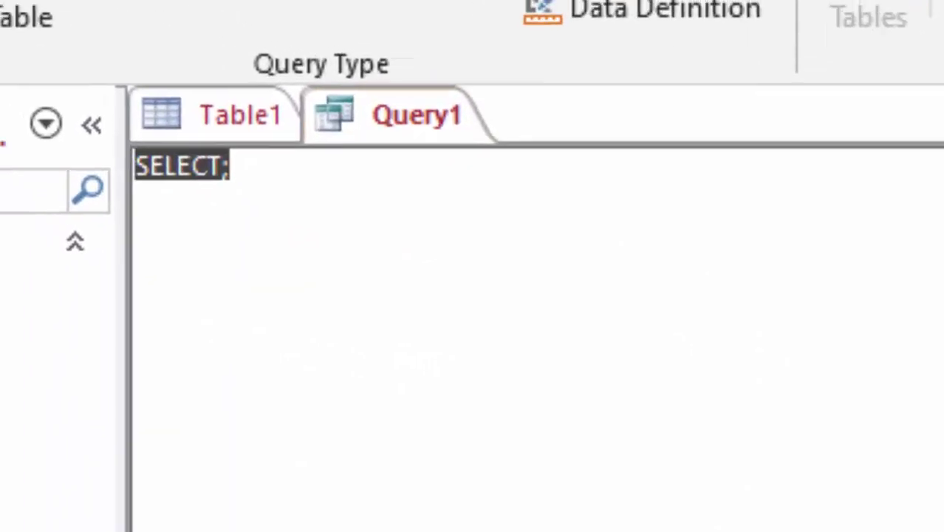
key(BackSpace)
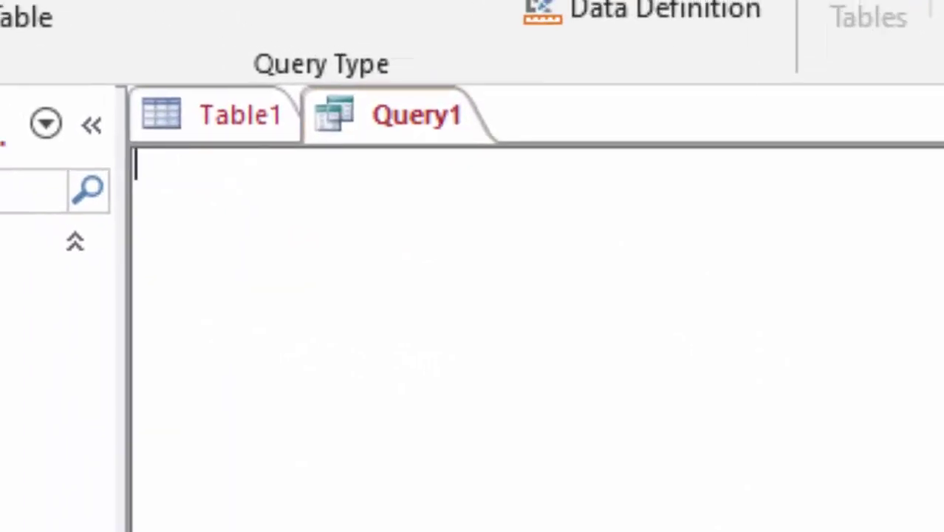
Type 'create table StudentT(' in the SQL editor and start a new line
text(creat)
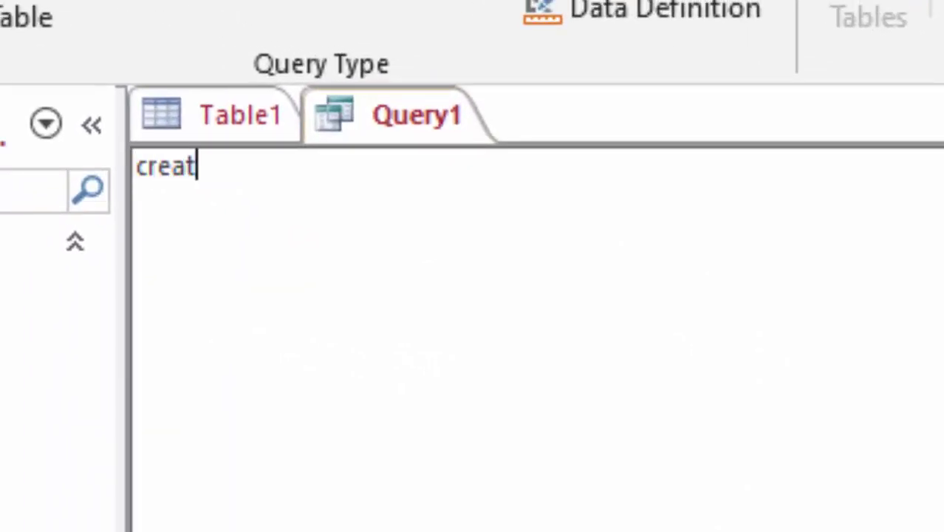
text(e t)
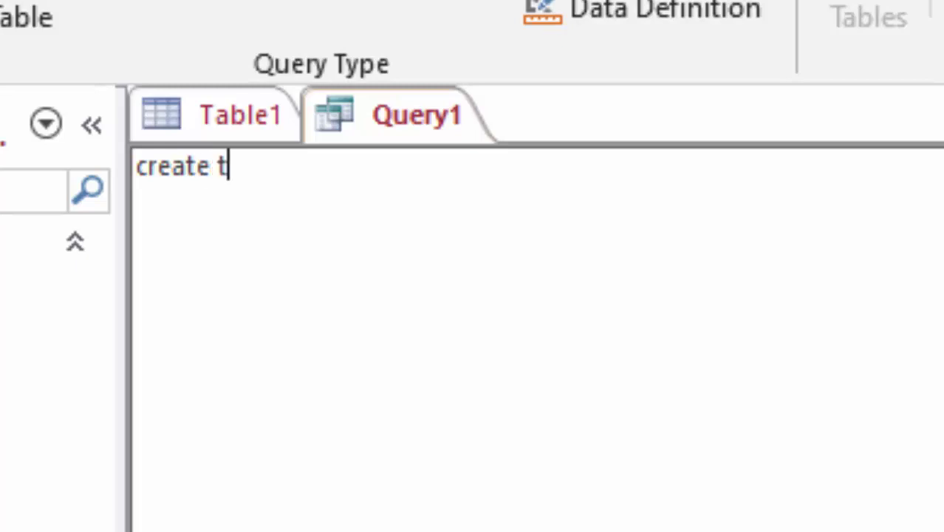
text(abl)
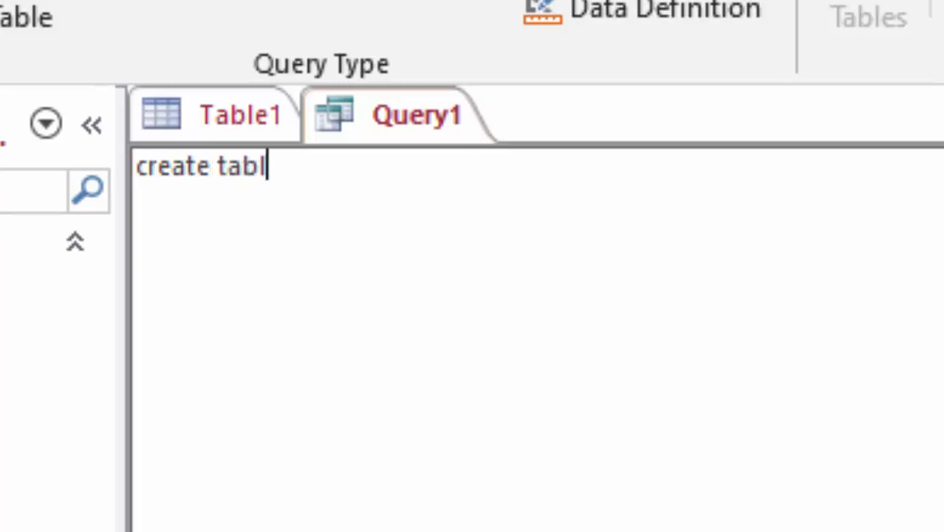
text(e)
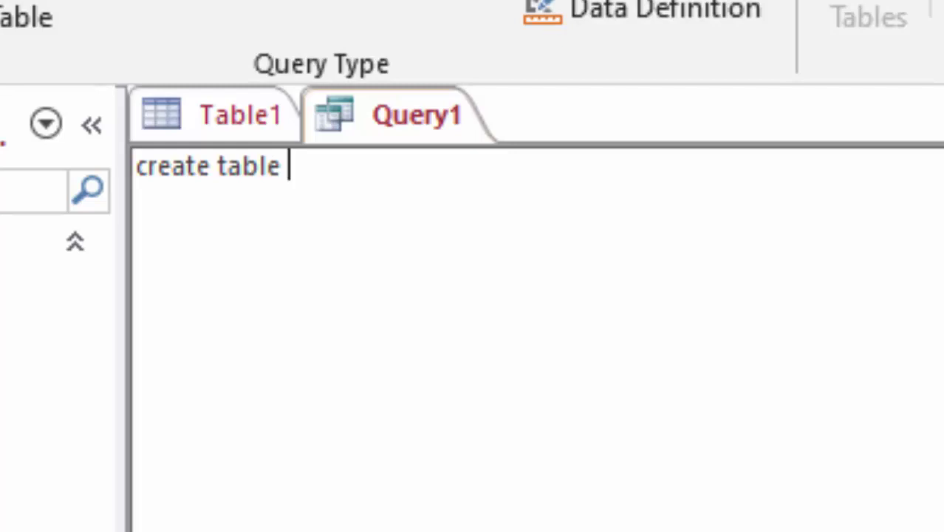
text(S)
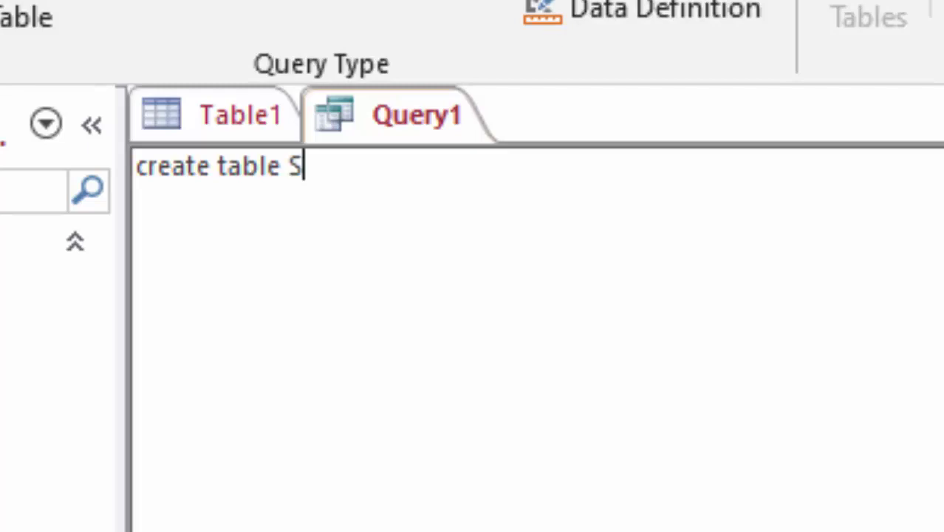
text(tuden)
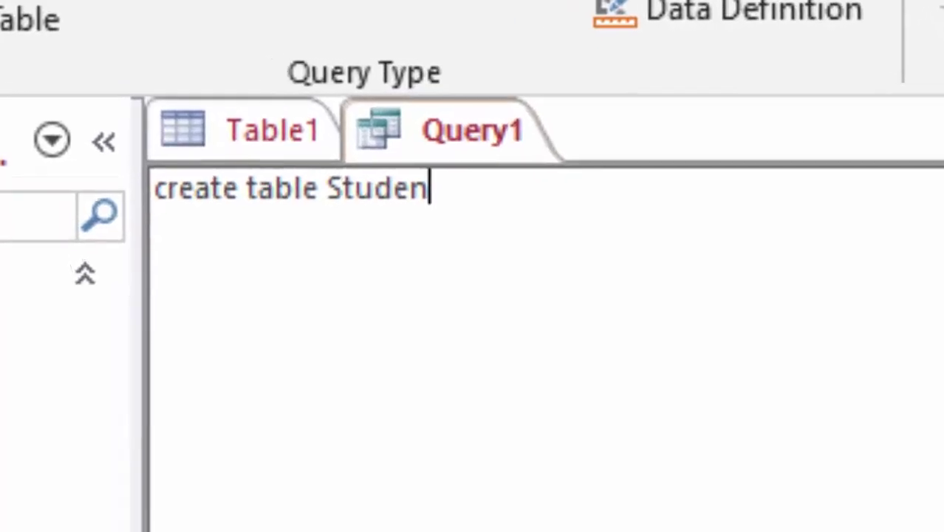
text(tT)
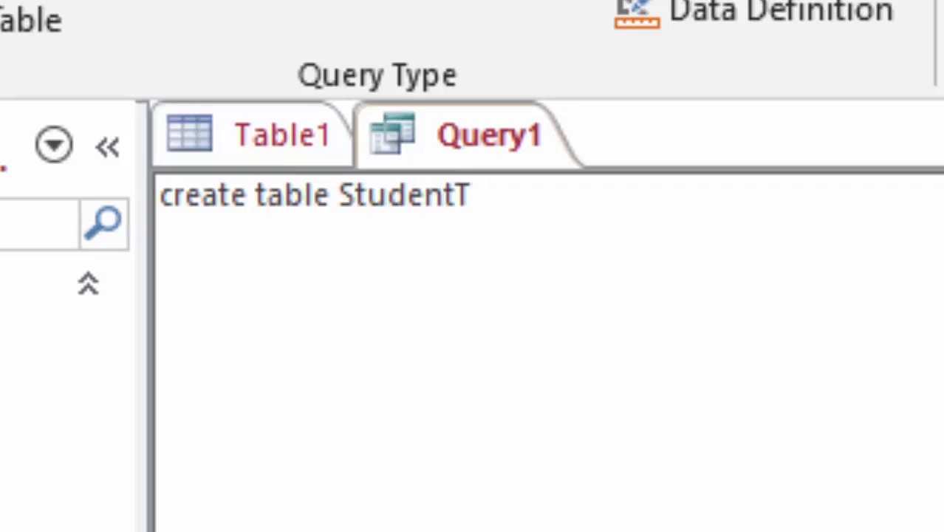
text(()
key(Return)
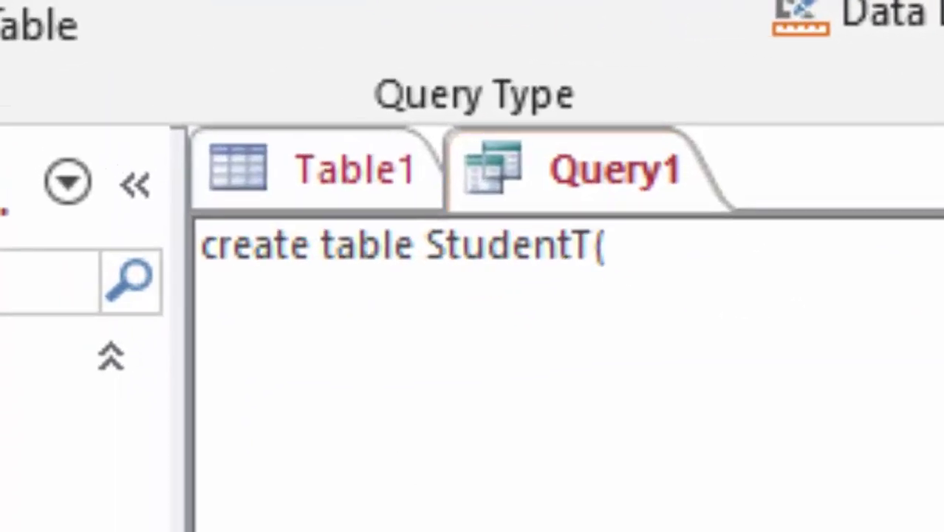
Define the first two columns: 'Name text,' and 'class int,' on separate lines
text(Na)
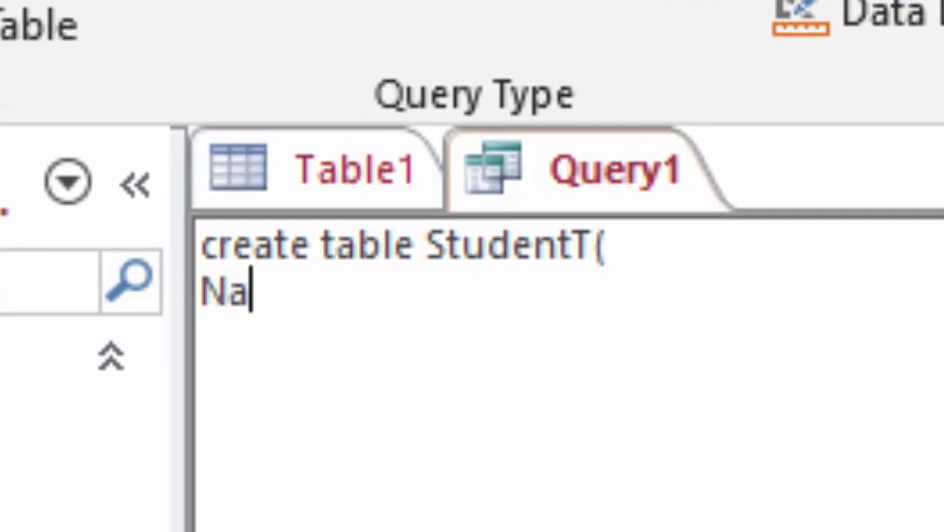
text(me)
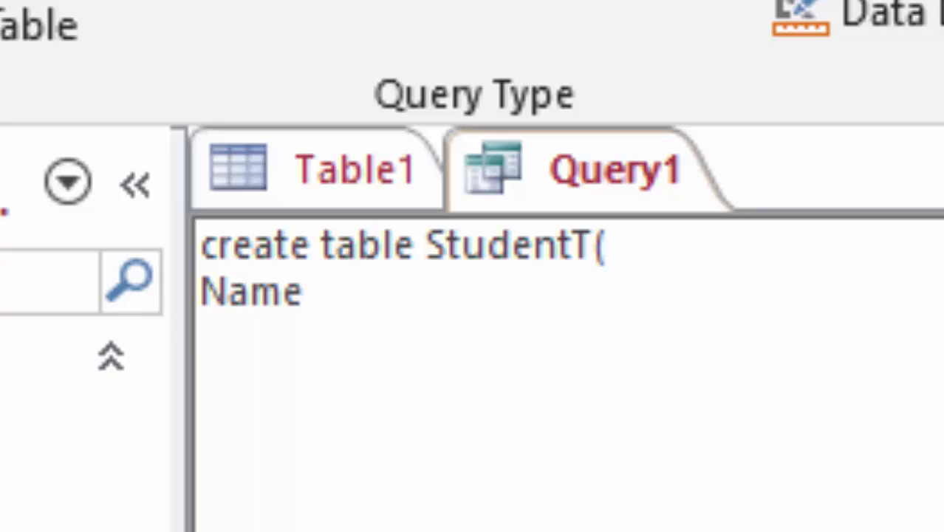
text( text)
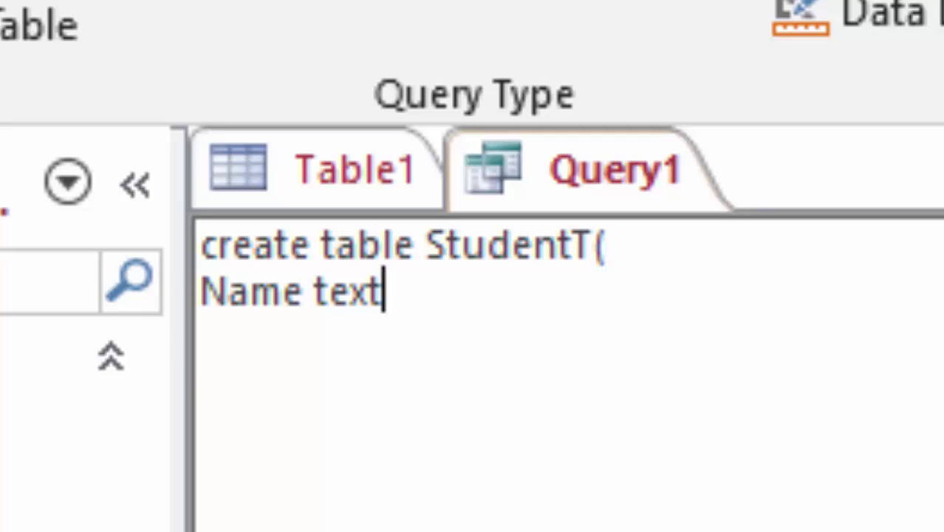
text(,)
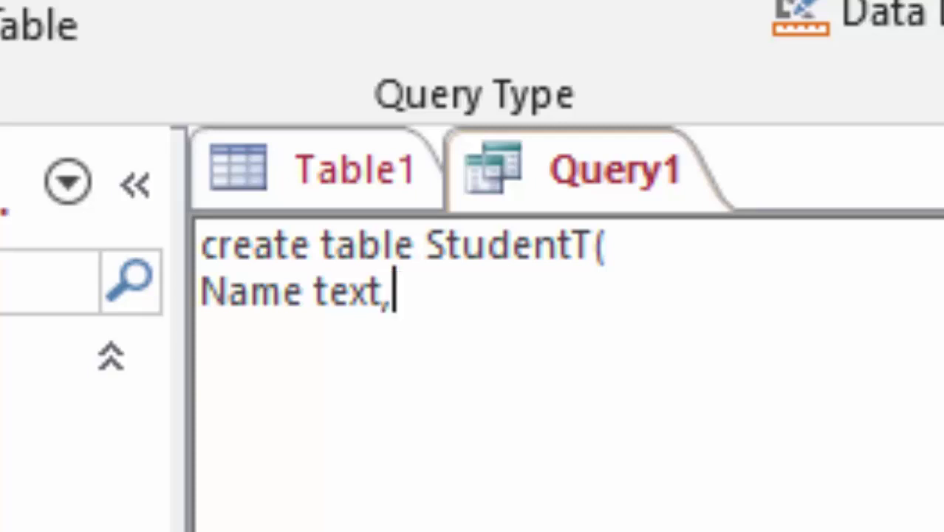
key(Return)
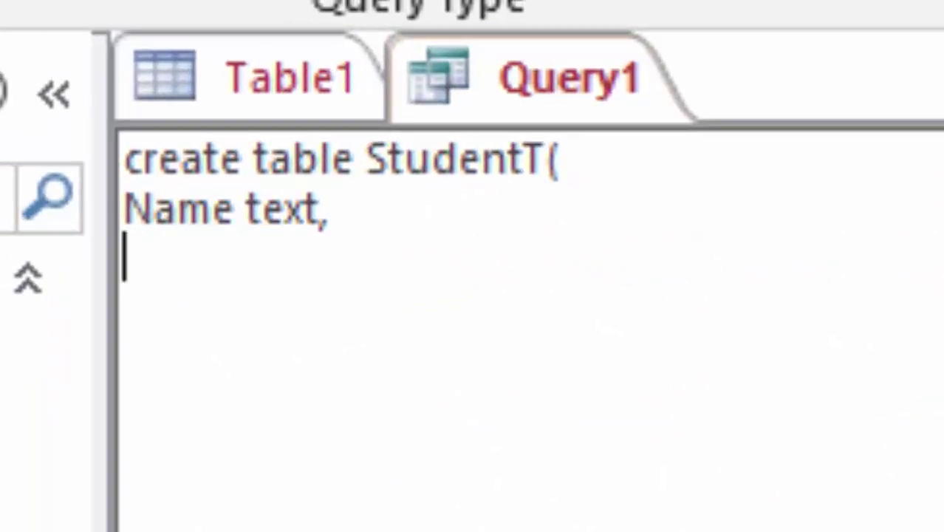
text(cl)
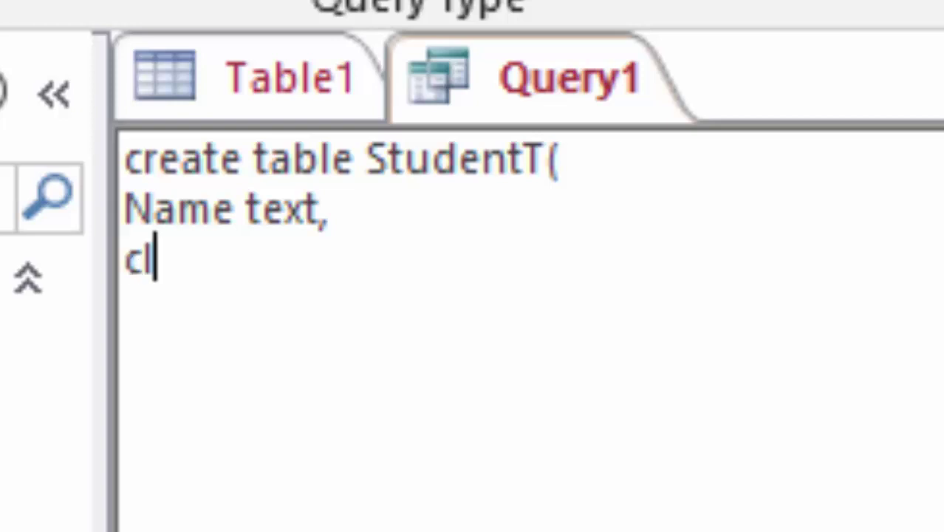
text(ass)
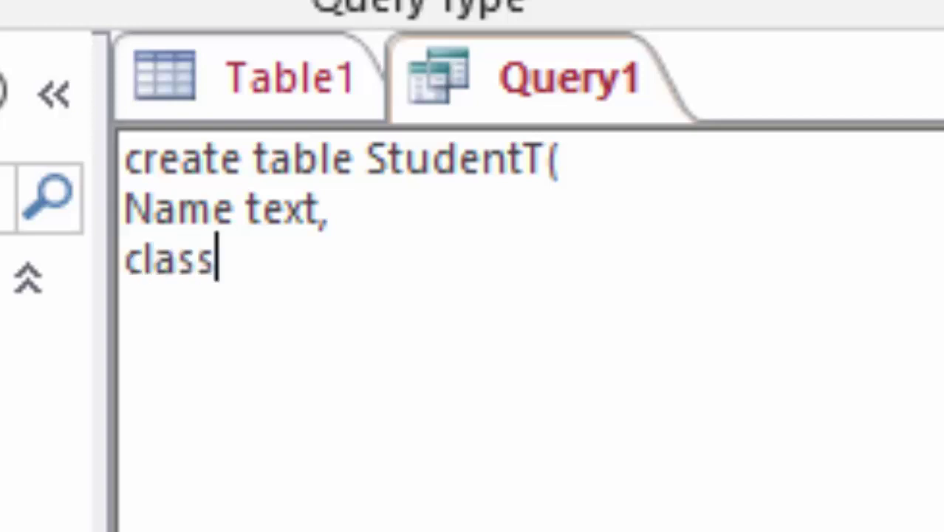
text( i)
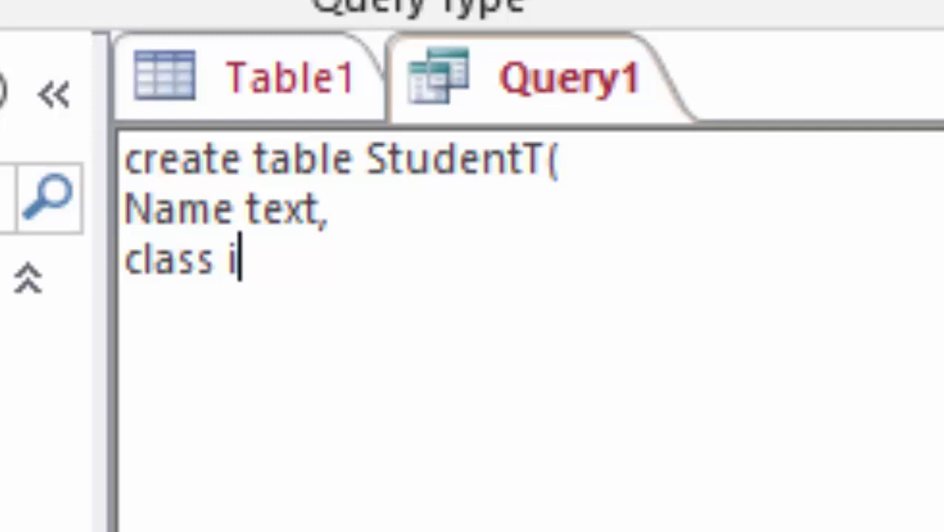
text(nt)
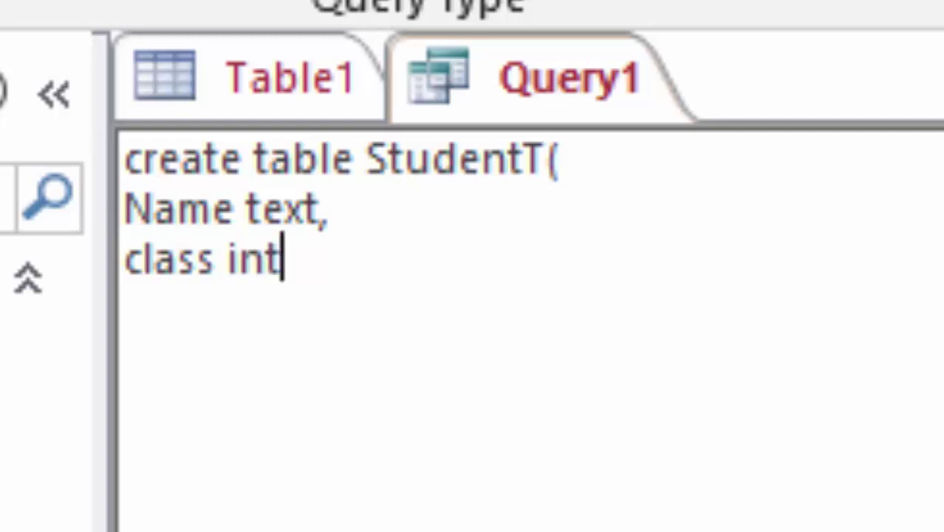
text(,)
key(Return)
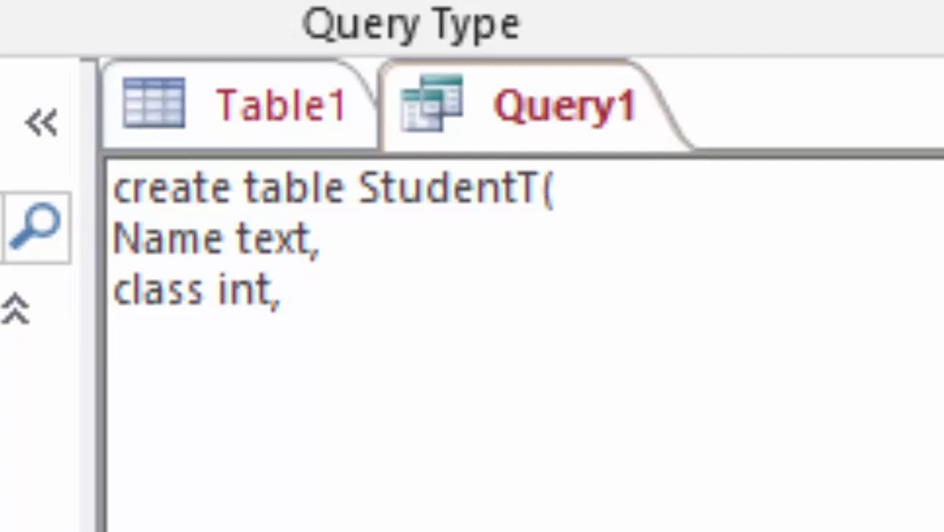
Add the third column 'Subject varchar(20)' on its own line
text(Sub)
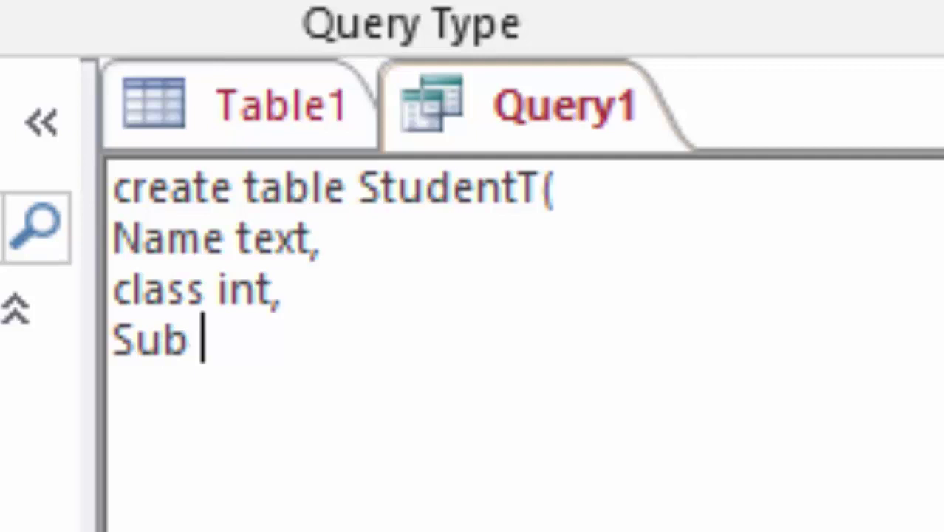
key(BackSpace)
text(ject)
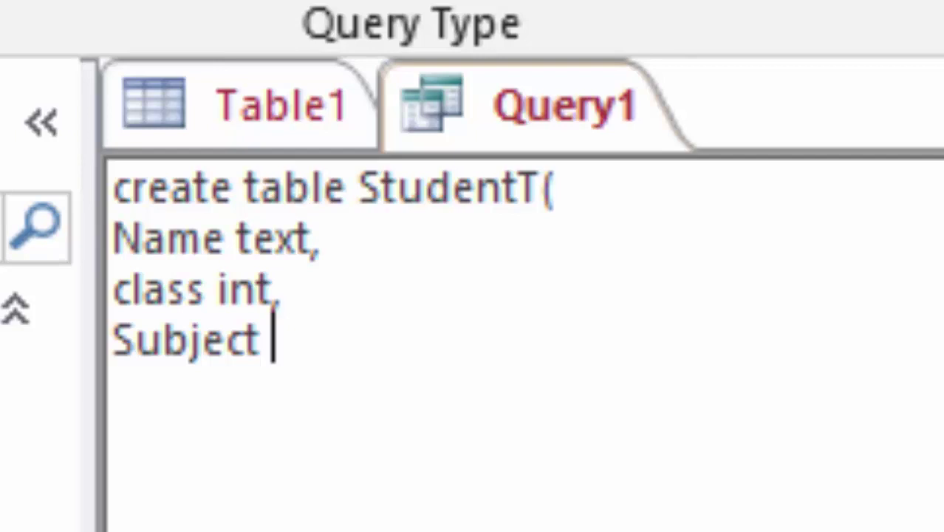
text(varc)
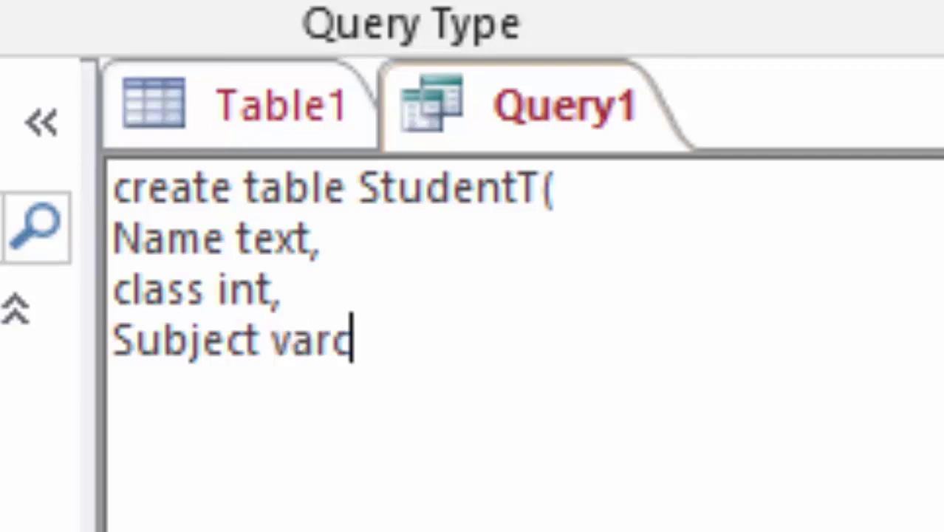
text(har)
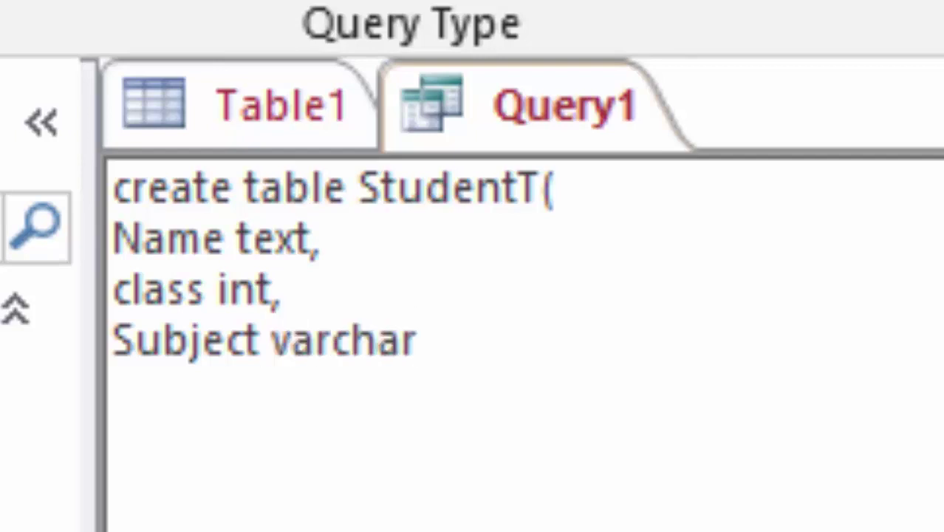
text(()
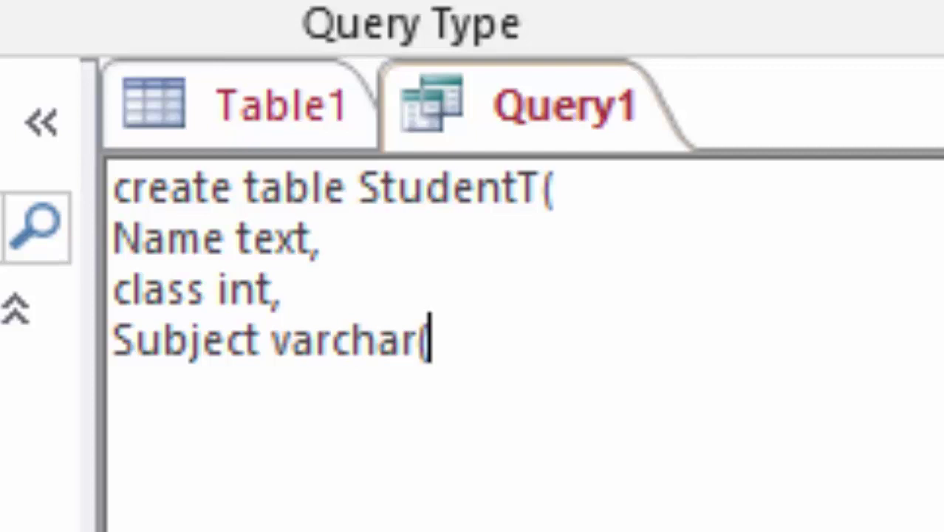
text(20)
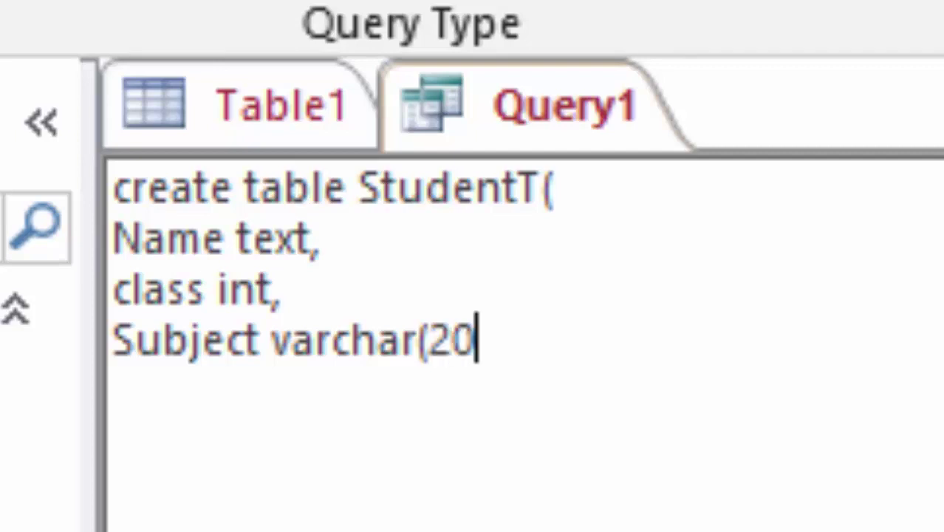
text())
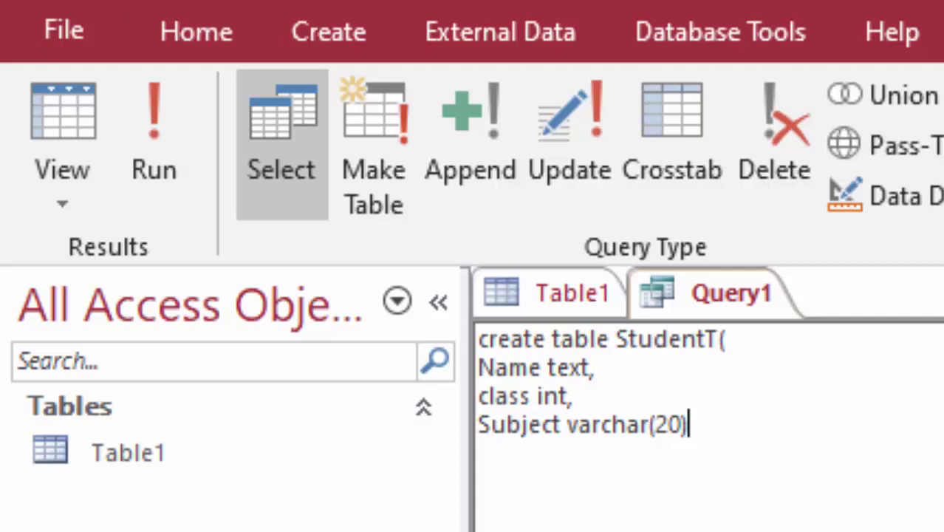
key(Return)
Close the statement with ')' and run the query to create StudentT
text())
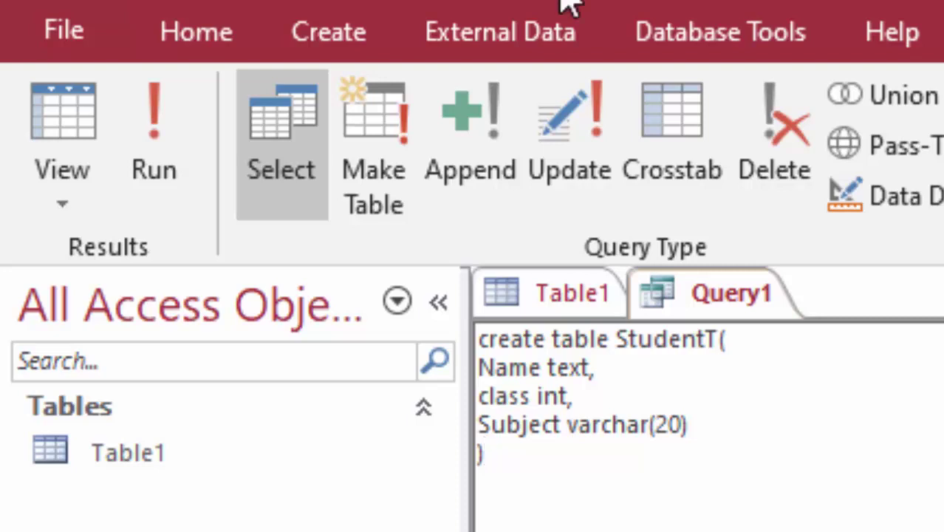
click(194, 135)
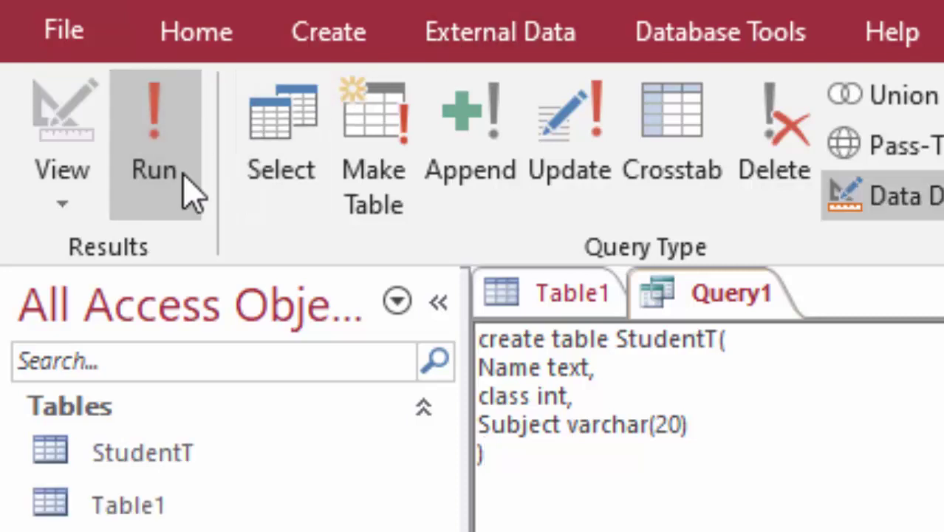
Open StudentT in datasheet view and enter the first record: A, 12, Computer
double_click(193, 467)
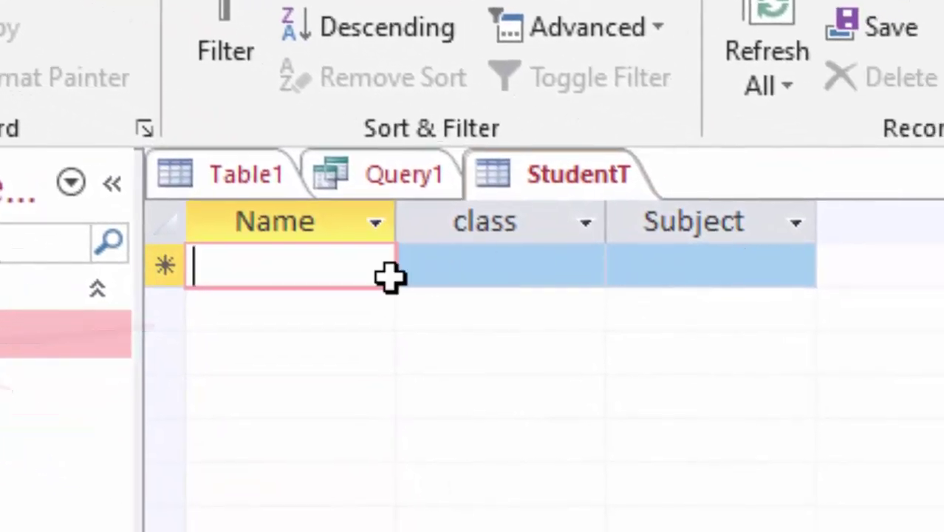
text(A)
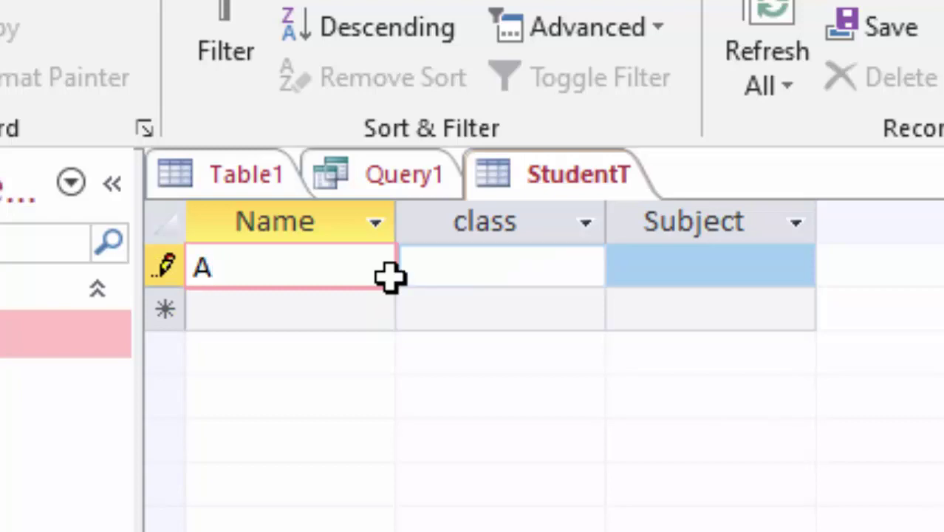
key(Tab)
key(Tab)
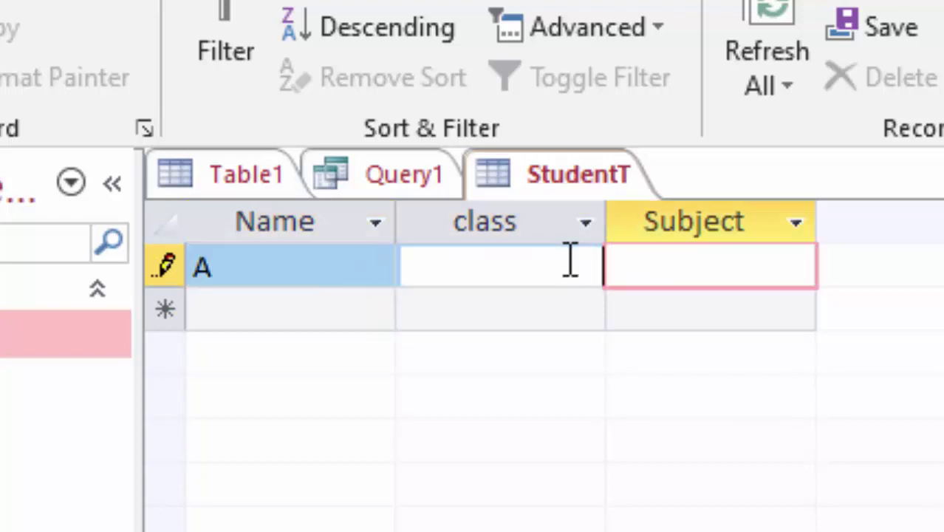
click(540, 251)
text(12)
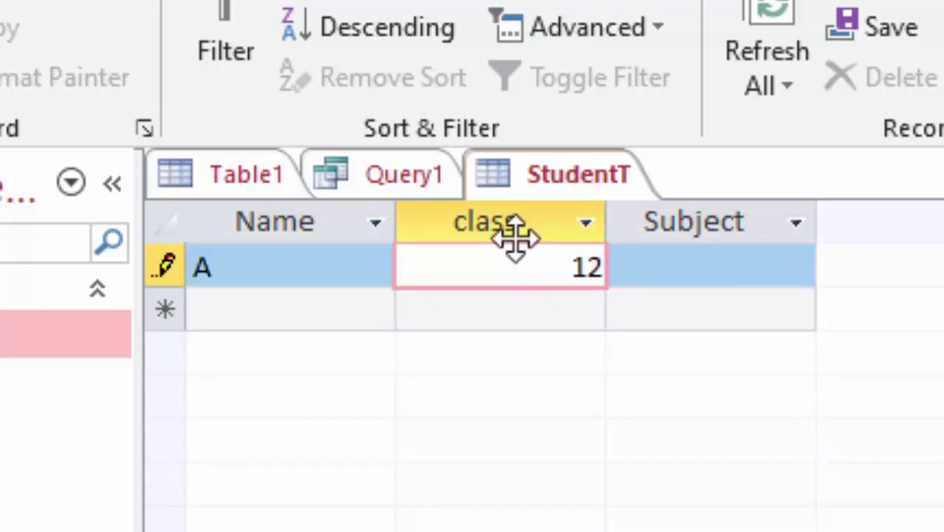
key(Tab)
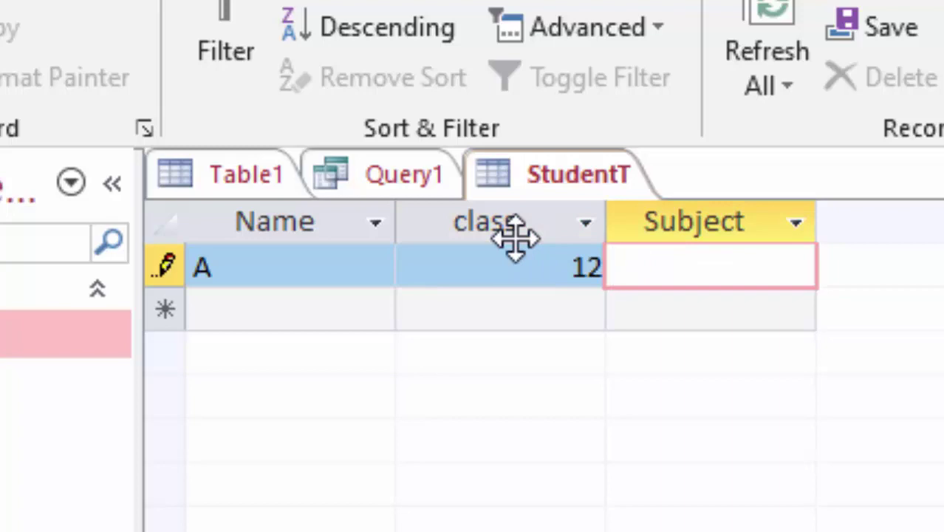
text(C)
text(omput)
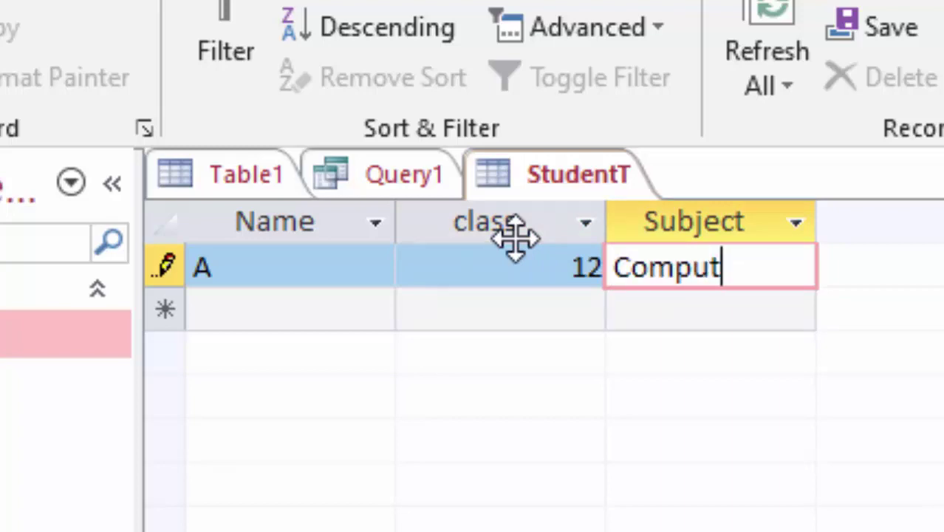
text(er)
key(Tab)
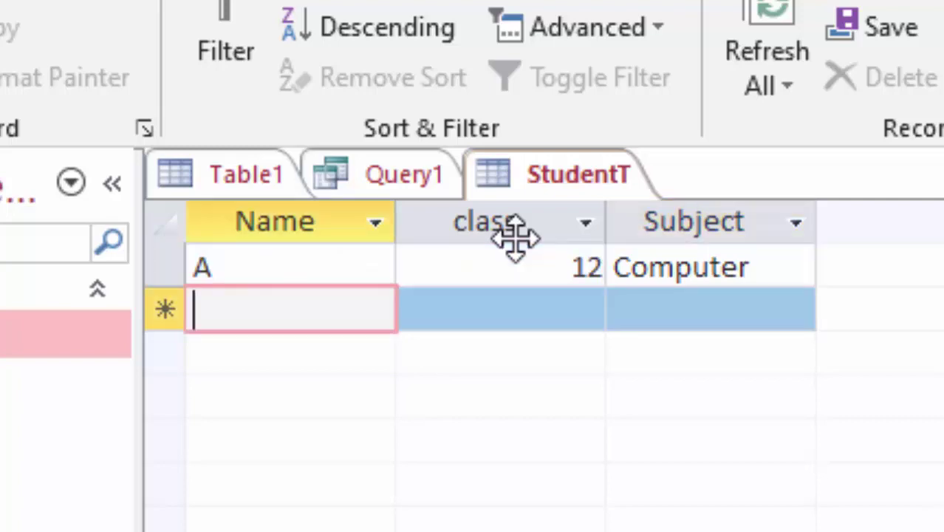
Enter the second record: B, 12, Computer
text(B)
key(Tab)
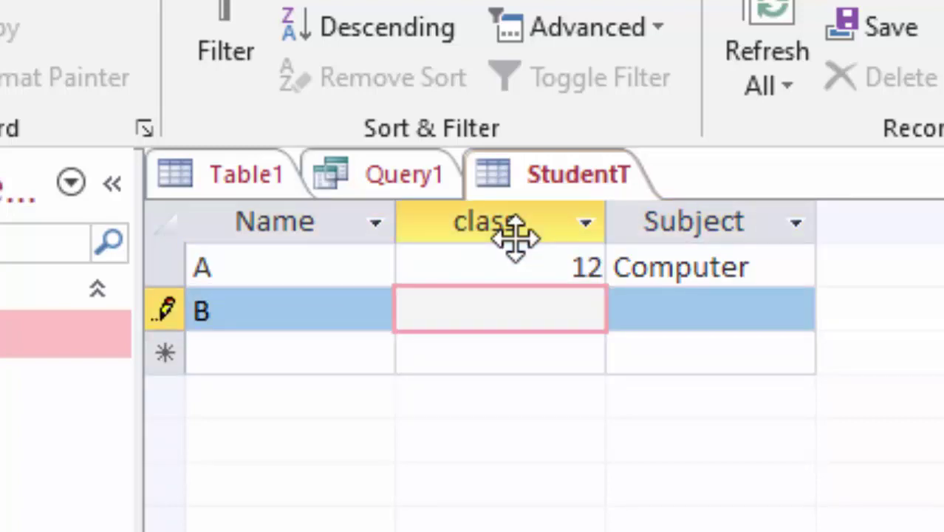
text(12)
key(Tab)
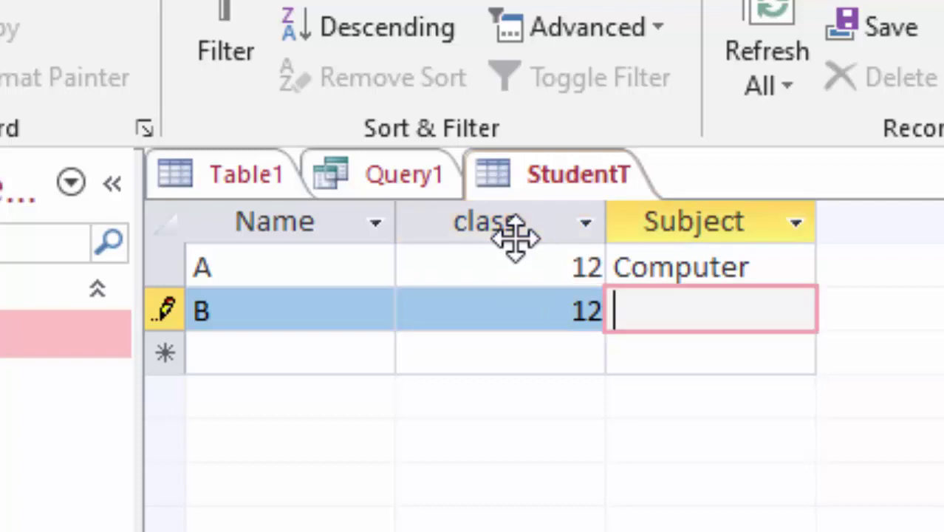
text(C)
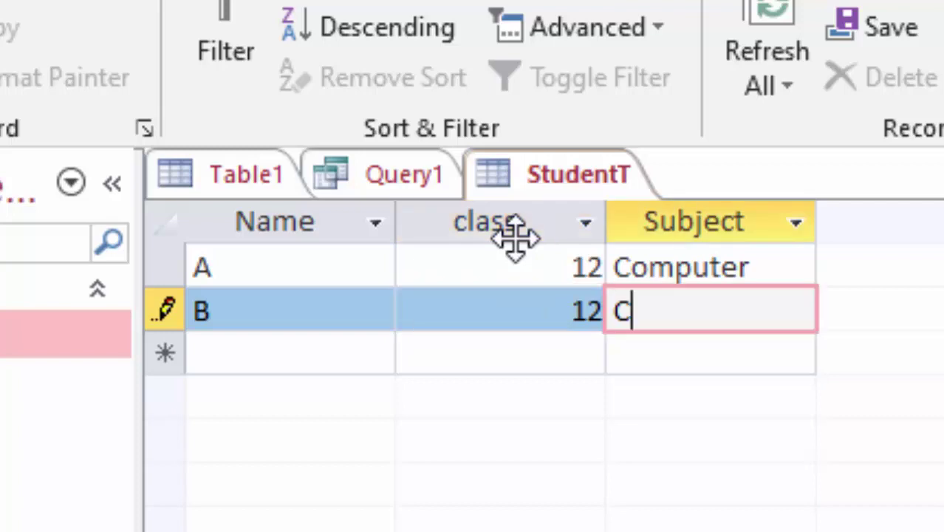
text(ompu)
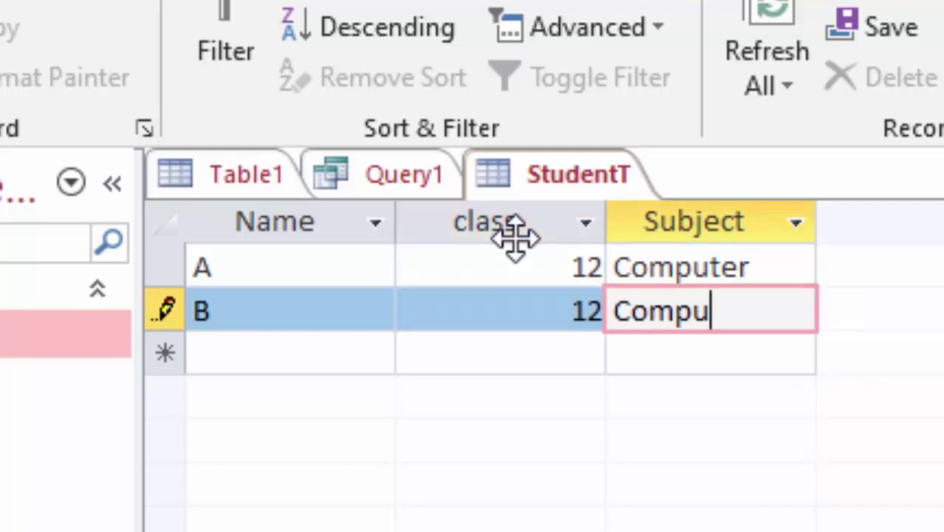
text(ter)
key(Tab)
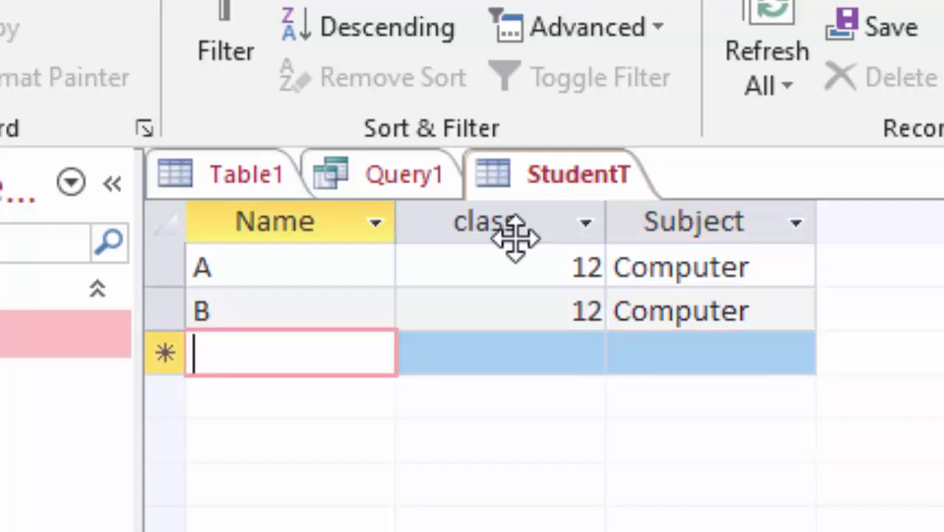
Enter the third record: c, 10, Computer
text(c)
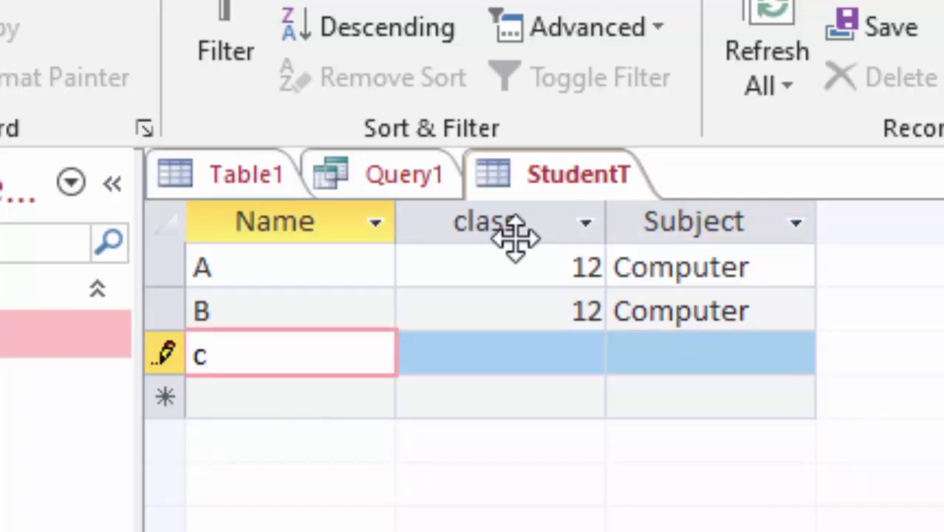
key(Tab)
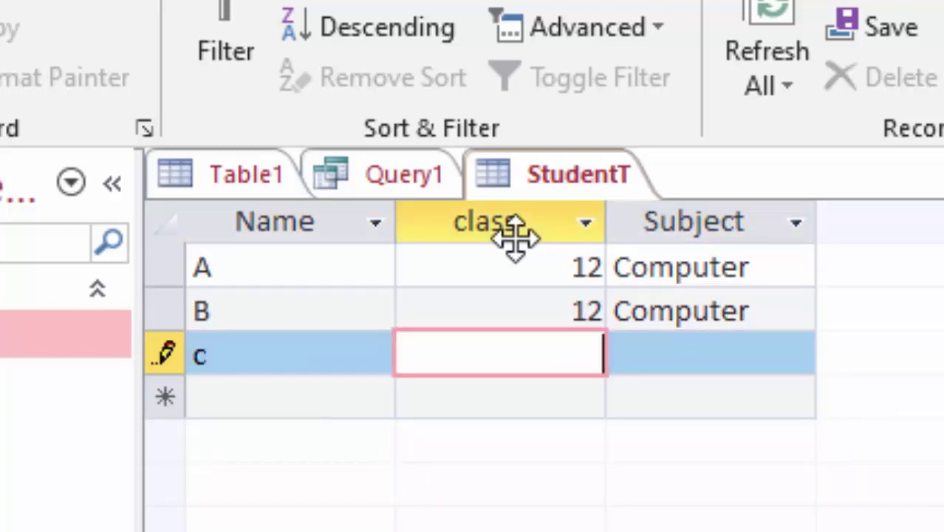
text(10)
key(Tab)
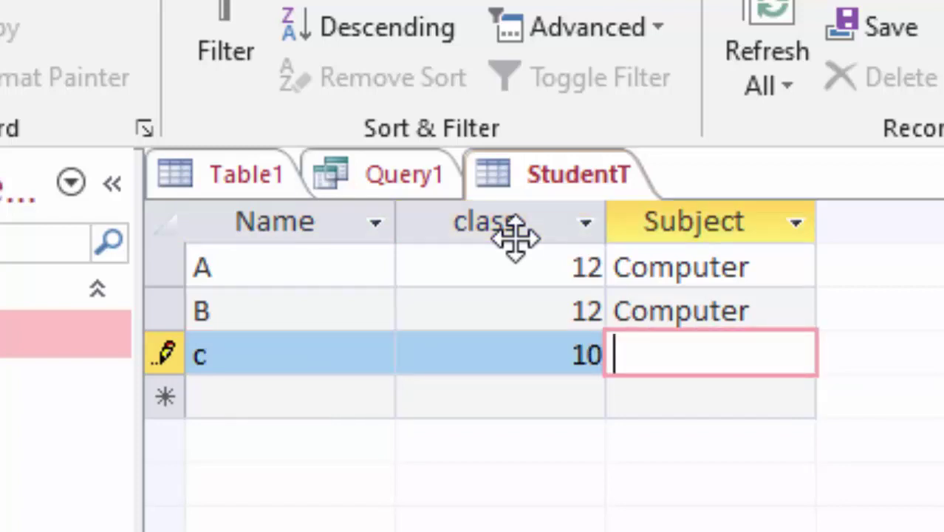
text(Com)
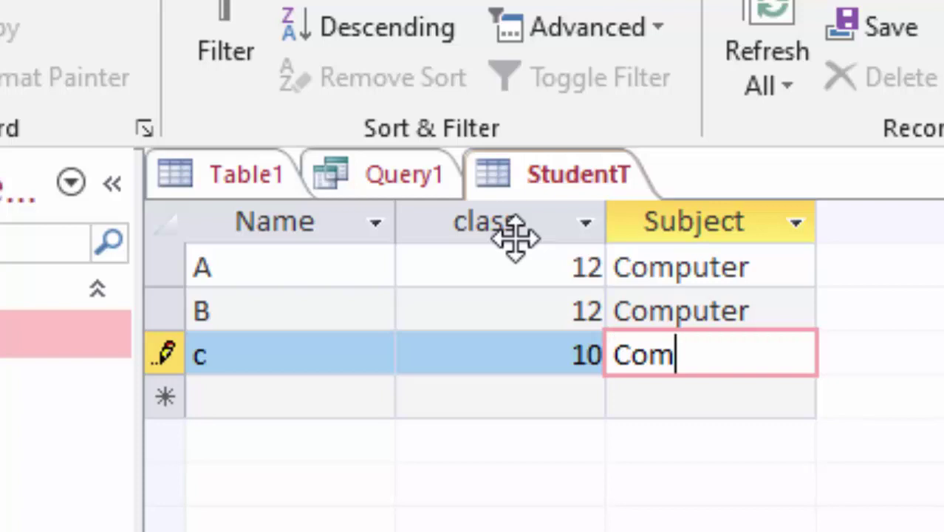
text(puter)
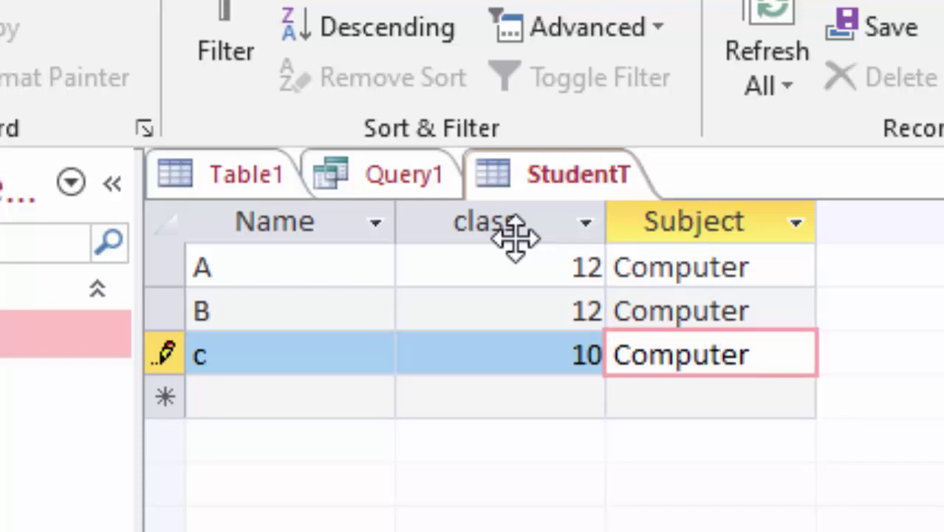